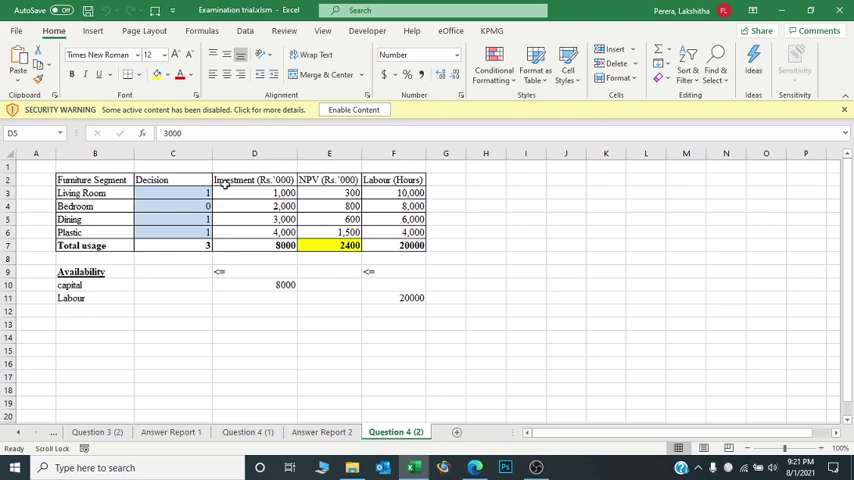
# - Select the Decision heading and an empty cell, then toggle ScrLk off on the On-Screen Keyboard
pyautogui.click(175, 180)
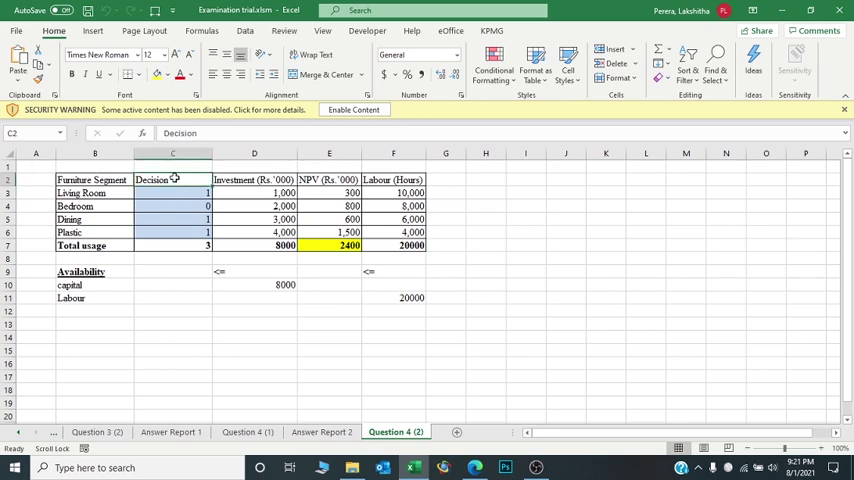
pyautogui.hscroll(1, 175, 179)
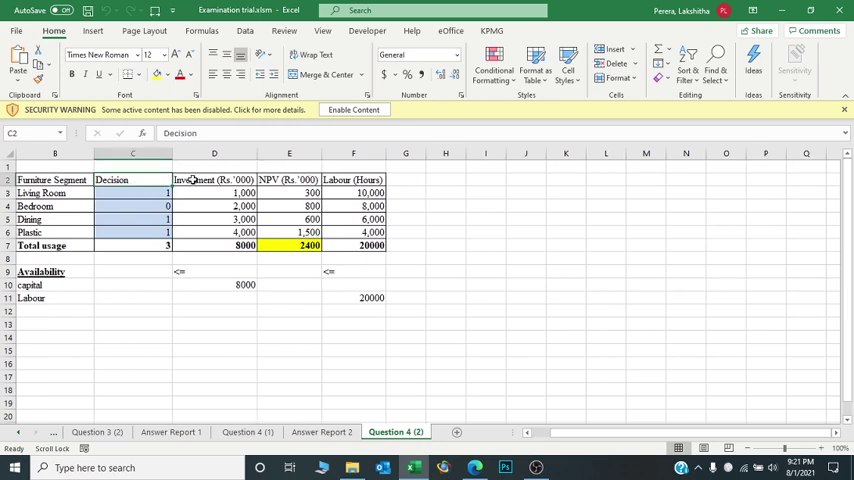
pyautogui.hscroll(1, 192, 180)
pyautogui.hscroll(1, 192, 180)
pyautogui.hscroll(2, 192, 180)
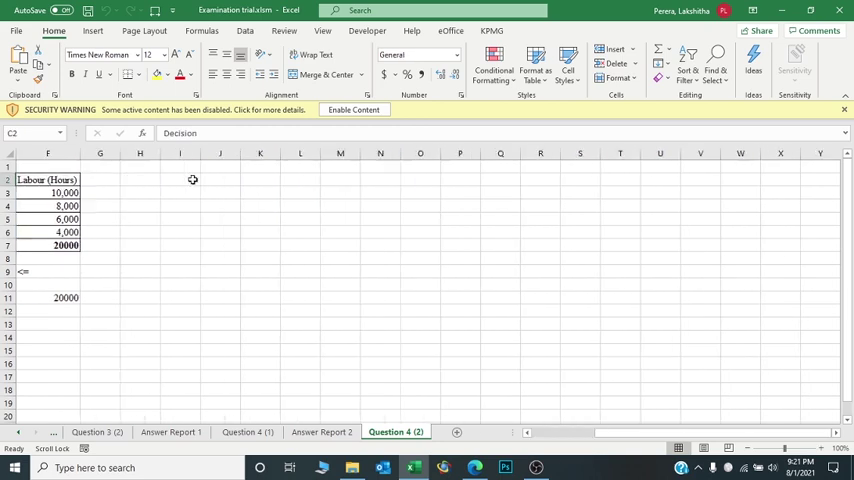
pyautogui.hscroll(4, 192, 180)
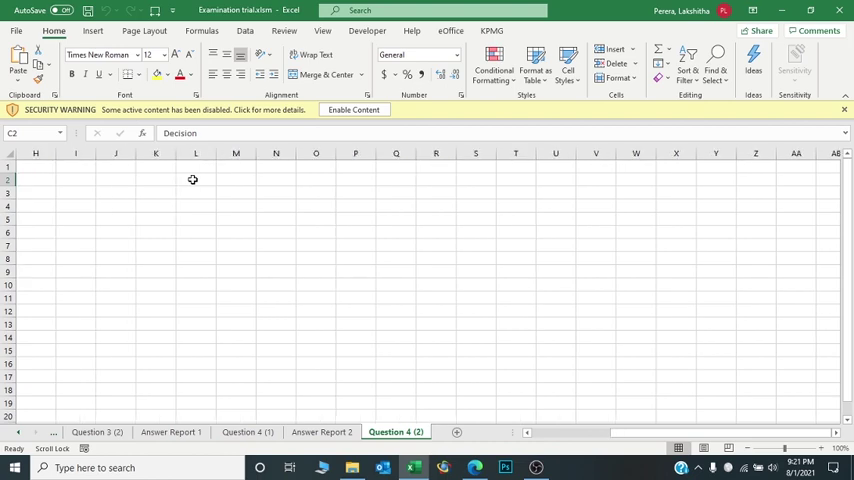
pyautogui.hscroll(-3, 193, 179)
pyautogui.hscroll(-3, 193, 179)
pyautogui.hscroll(-2, 193, 179)
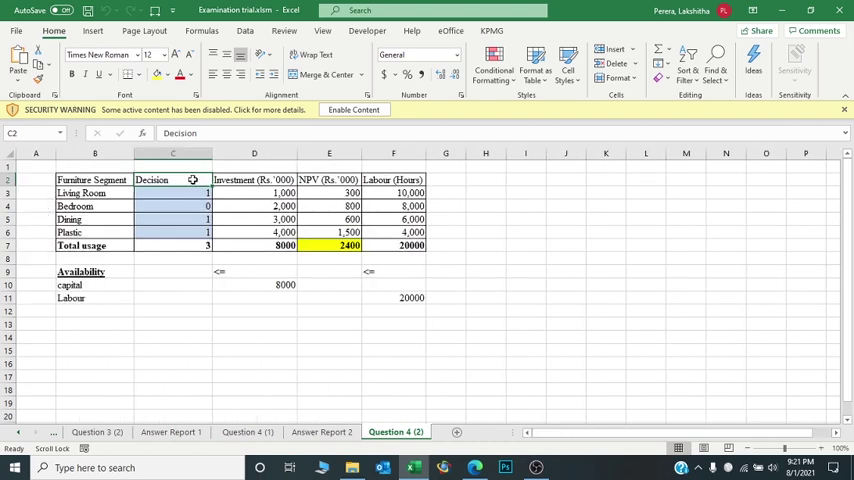
pyautogui.scroll(-2, 193, 180)
pyautogui.scroll(-1, 193, 180)
pyautogui.scroll(-4, 193, 180)
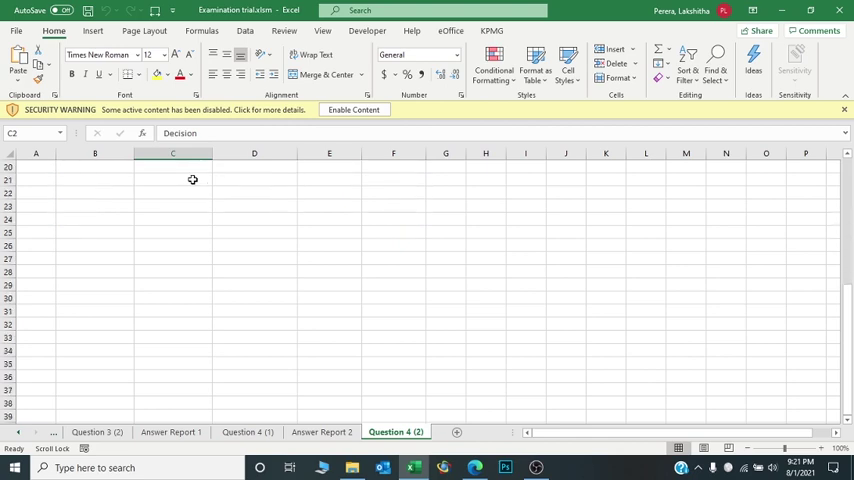
pyautogui.scroll(4, 193, 180)
pyautogui.scroll(2, 193, 180)
pyautogui.hscroll(2, 193, 180)
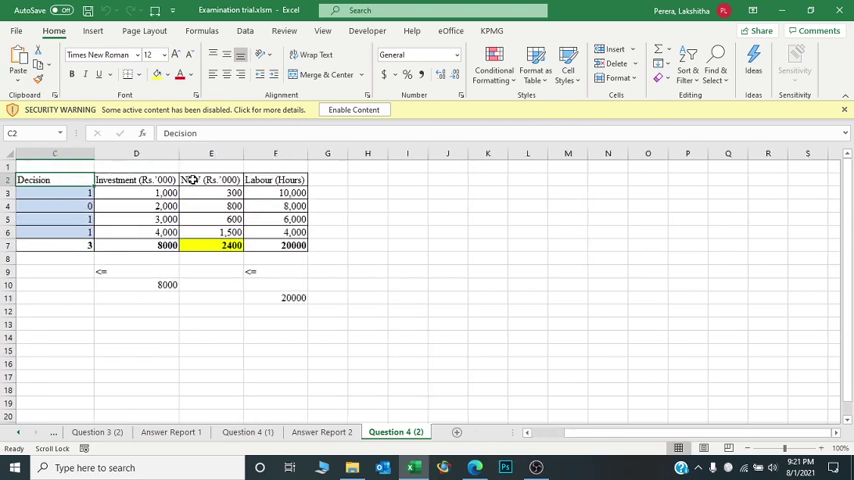
pyautogui.hscroll(-2, 193, 180)
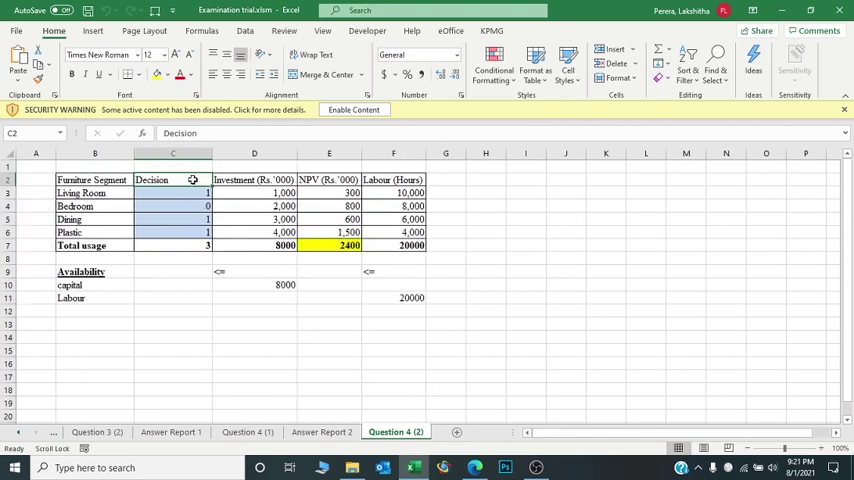
pyautogui.click(566, 206)
pyautogui.hscroll(2, 606, 257)
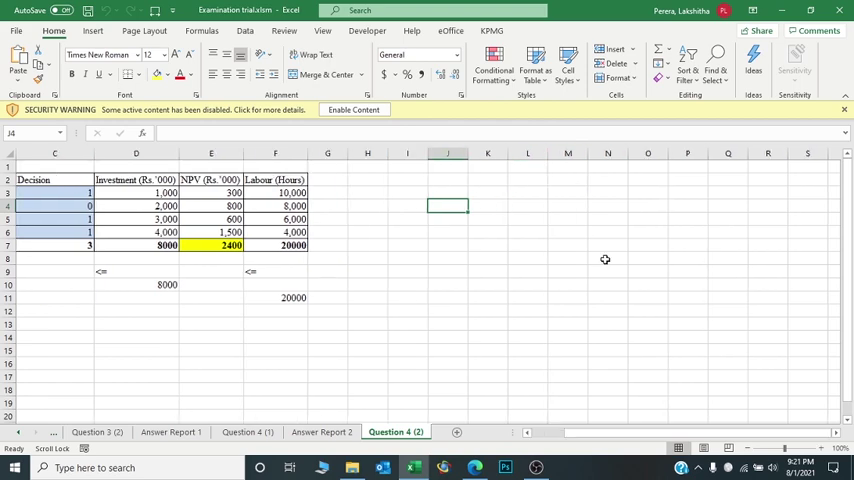
pyautogui.hscroll(2, 606, 257)
pyautogui.hscroll(-1, 606, 257)
pyautogui.hscroll(-3, 605, 260)
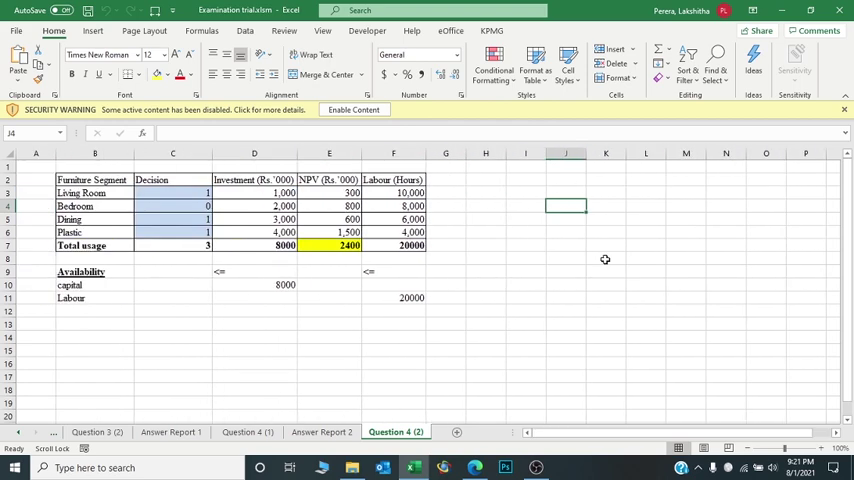
pyautogui.scroll(-4, 605, 260)
pyautogui.scroll(-6, 605, 260)
pyautogui.scroll(6, 605, 260)
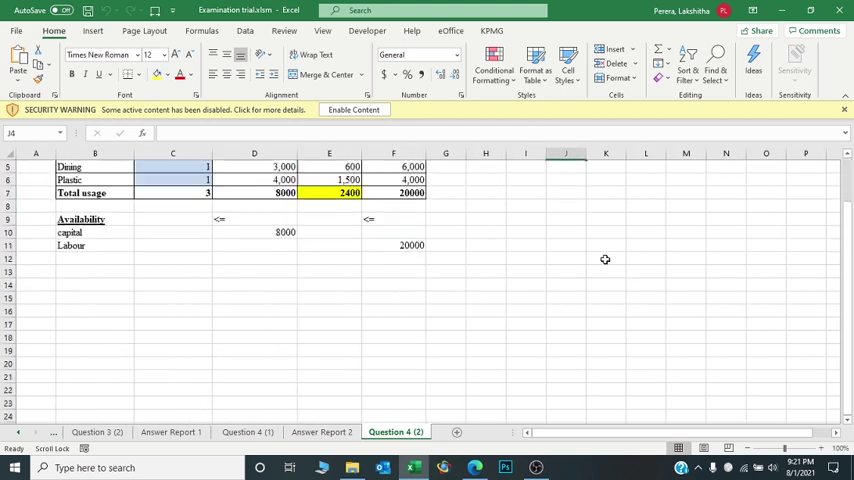
pyautogui.scroll(4, 605, 260)
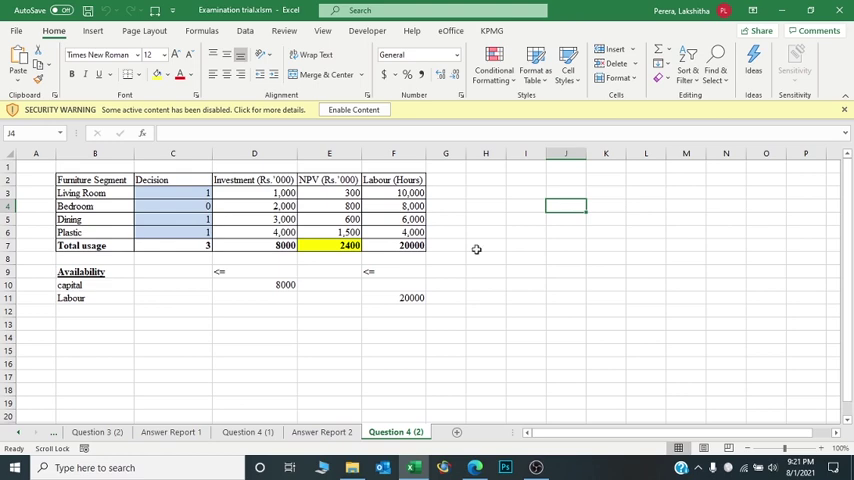
pyautogui.click(99, 467)
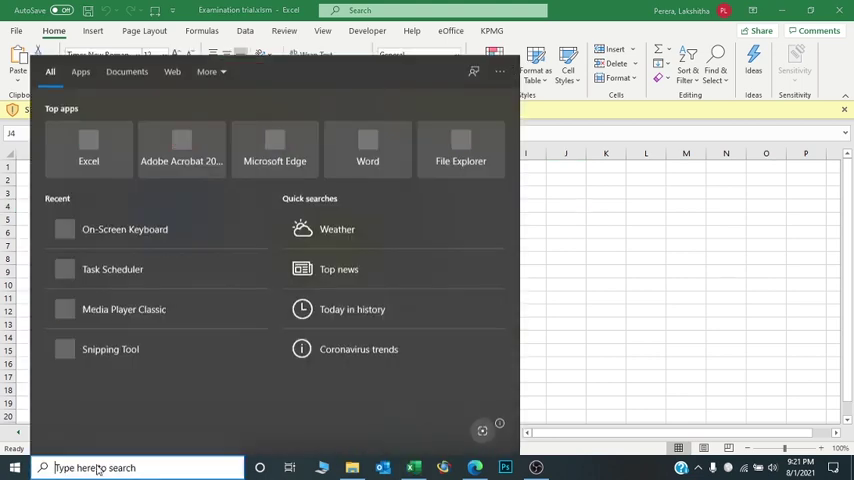
pyautogui.write('on-Screen Keyboard')
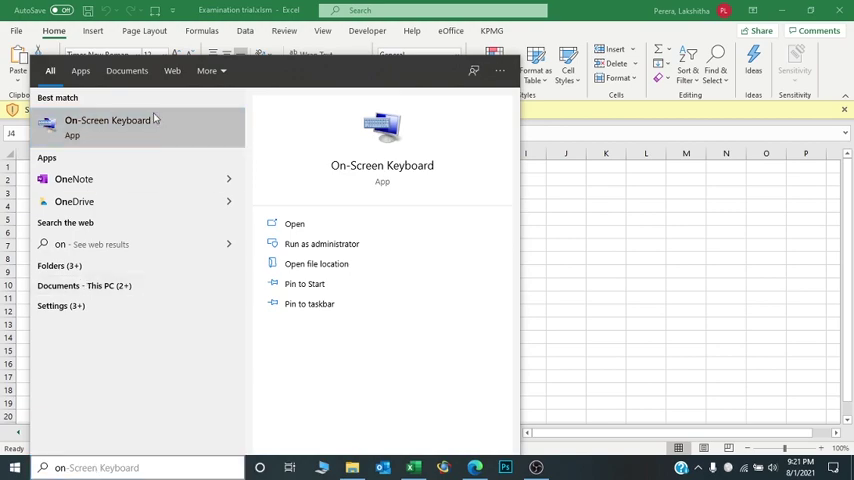
pyautogui.click(107, 120)
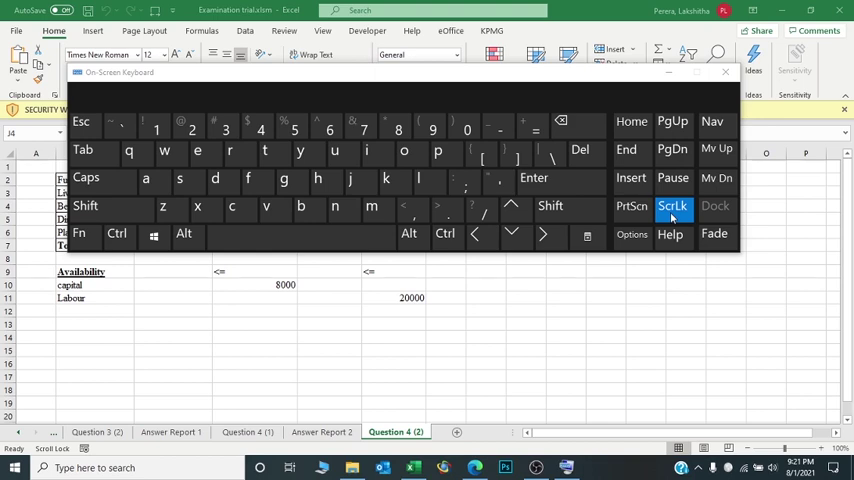
pyautogui.click(671, 206)
pyautogui.click(726, 73)
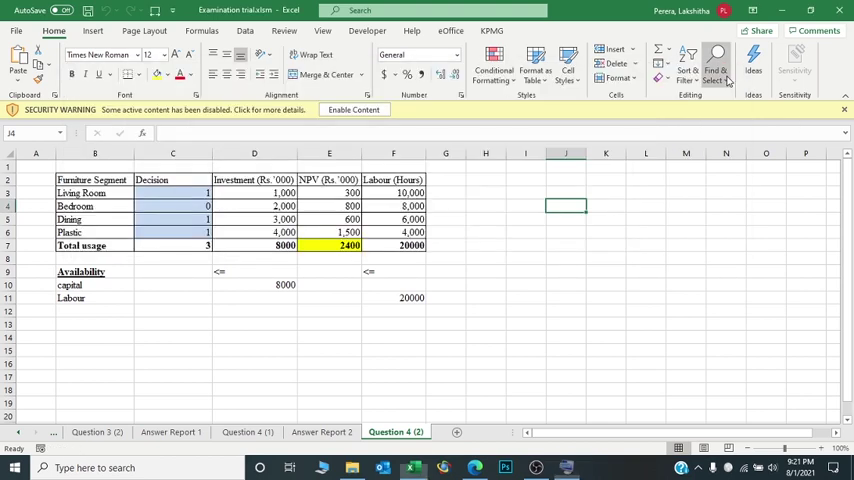
# - Move the active cell between J3, I3 and J5 with the arrow keys
pyautogui.press('Up')
pyautogui.press('Right')
pyautogui.press('Left')
pyautogui.press('Left')
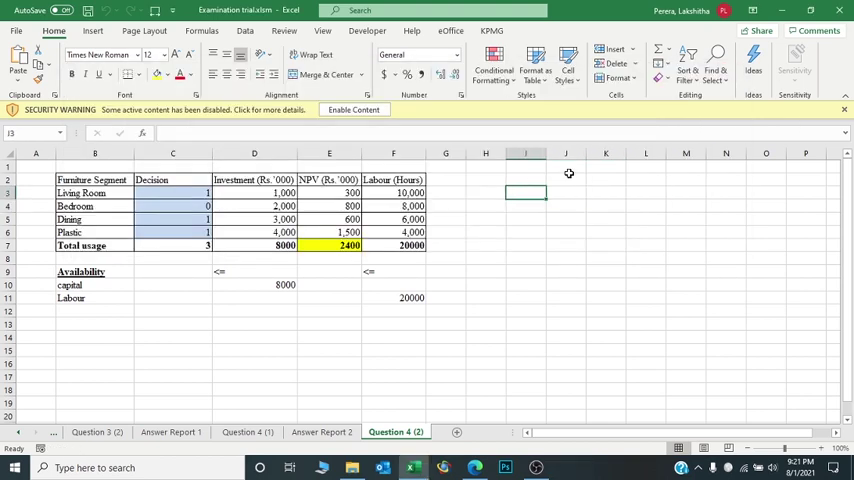
pyautogui.press('Down')
pyautogui.press('Right')
pyautogui.press('Down')
pyautogui.press('Down')
pyautogui.press('Down')
pyautogui.press('Up')
pyautogui.press('Up')
pyautogui.press('Up')
pyautogui.press('Up')
pyautogui.press('Up')
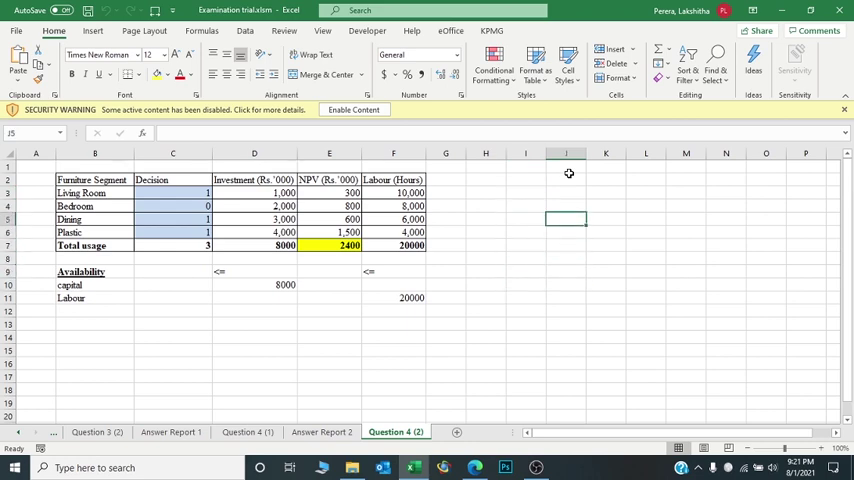
pyautogui.press('Up')
pyautogui.press('Up')
pyautogui.press('Right')
pyautogui.press('Right')
pyautogui.press('Left')
pyautogui.press('Left')
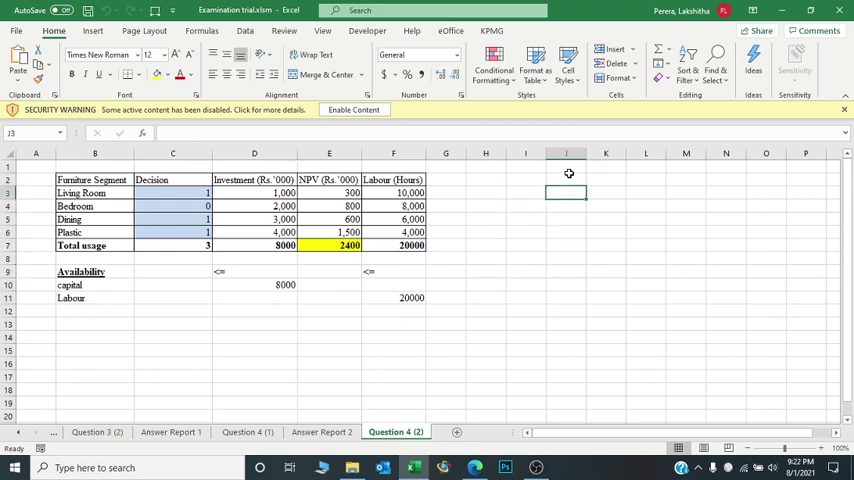
pyautogui.press('Down')
pyautogui.press('Down')
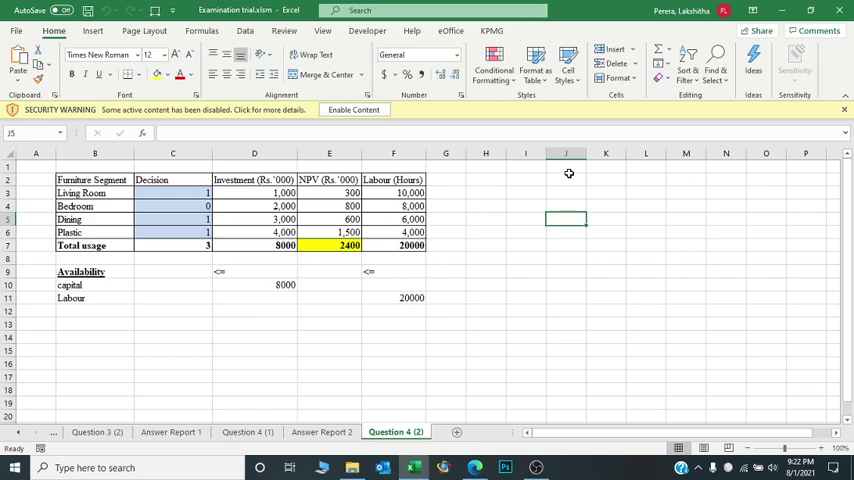